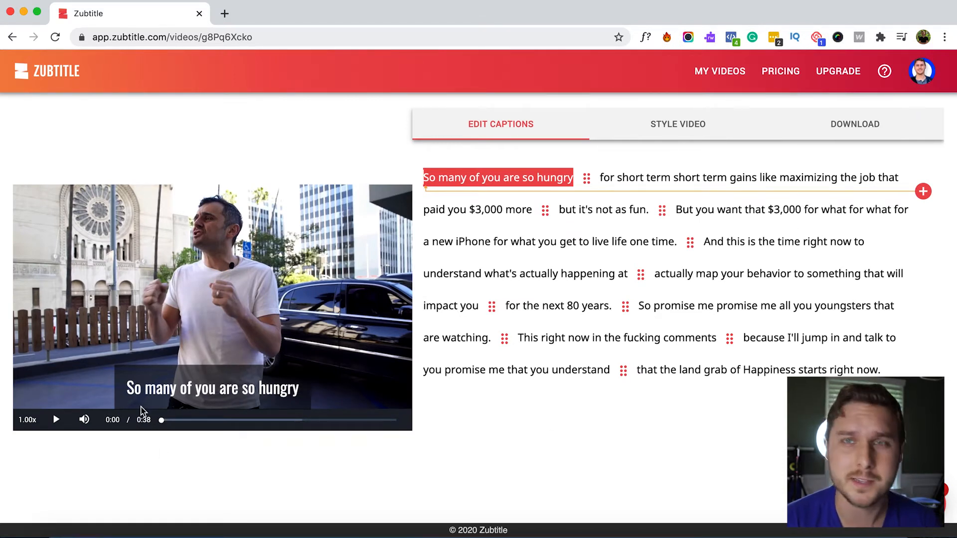
Play the first seconds of the video to check its captions, and open the timing of the caption break after "talk to you.".
{"action": "left_click", "coordinate": [53, 427]}
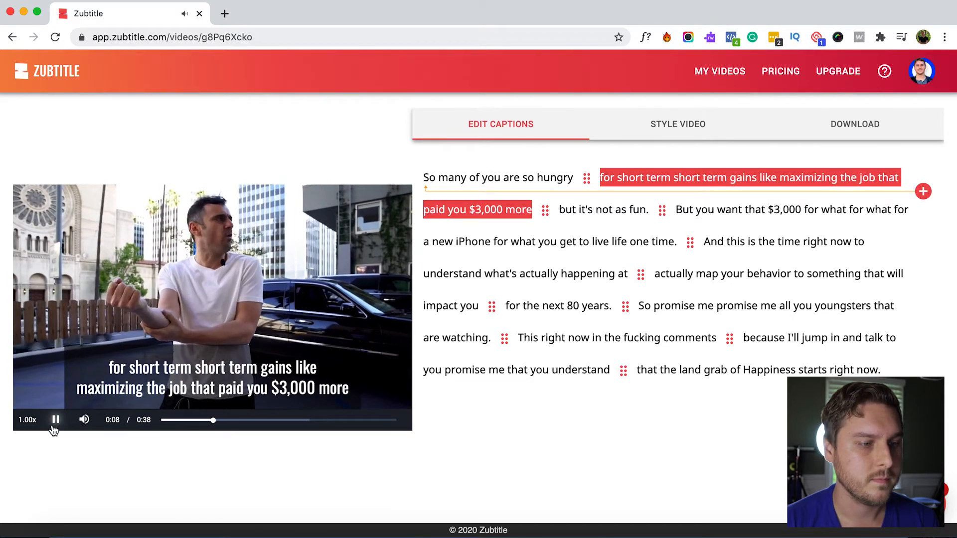
{"action": "left_click", "coordinate": [53, 429]}
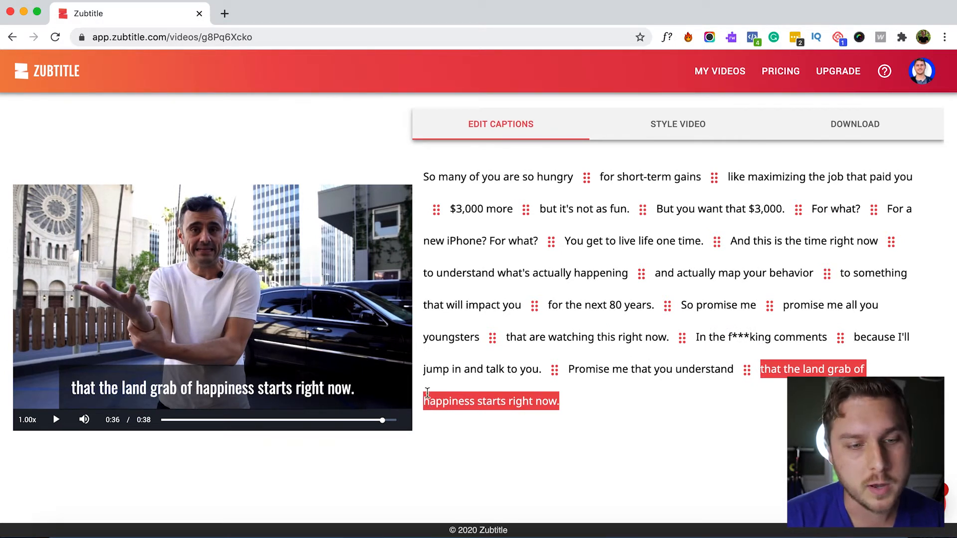
{"action": "left_click", "coordinate": [554, 371]}
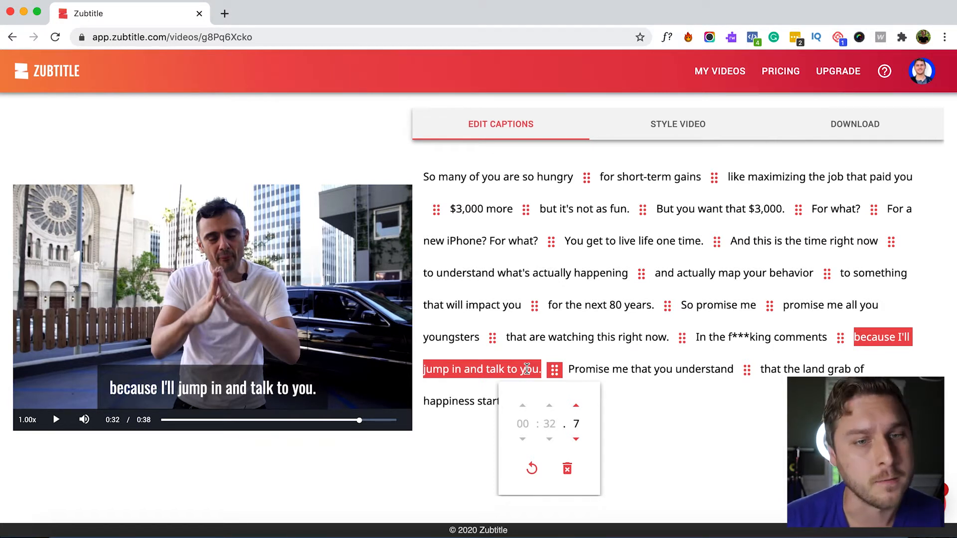
Go to the video styling settings and set the aspect ratio to 1:1 Square.
{"action": "left_click", "coordinate": [690, 128]}
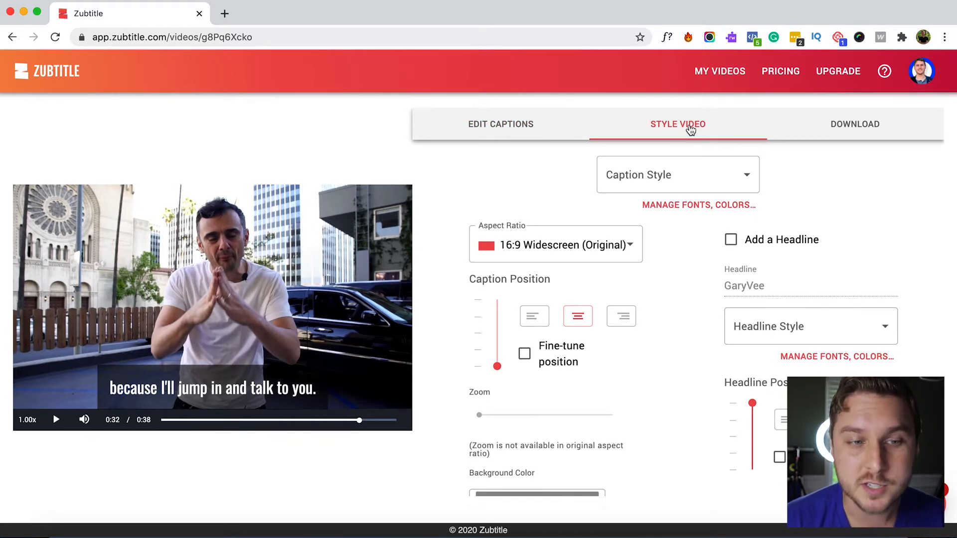
{"action": "left_click", "coordinate": [620, 248]}
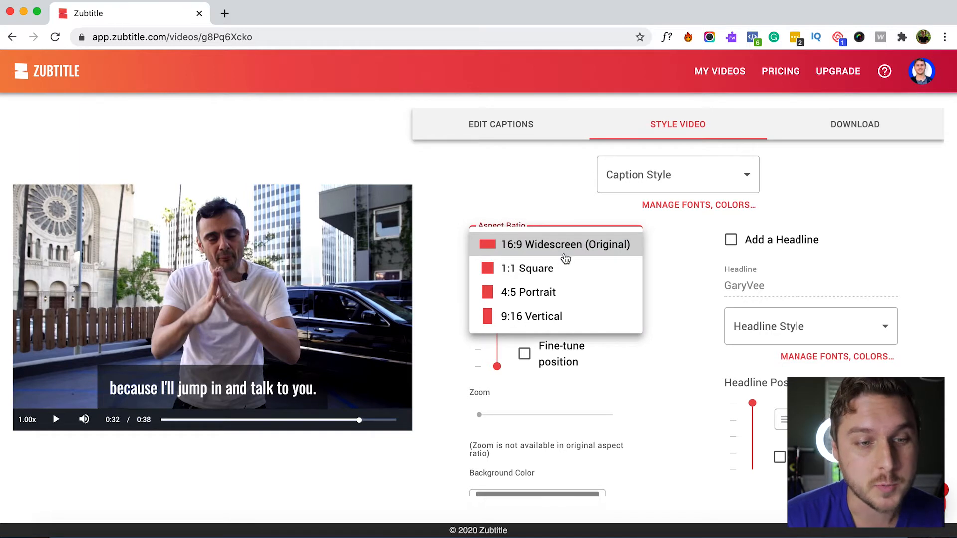
{"action": "left_click", "coordinate": [556, 269]}
Try the 4:5 Portrait and 9:16 Vertical aspect ratios, and return the video to 1:1 Square.
{"action": "left_click", "coordinate": [573, 253]}
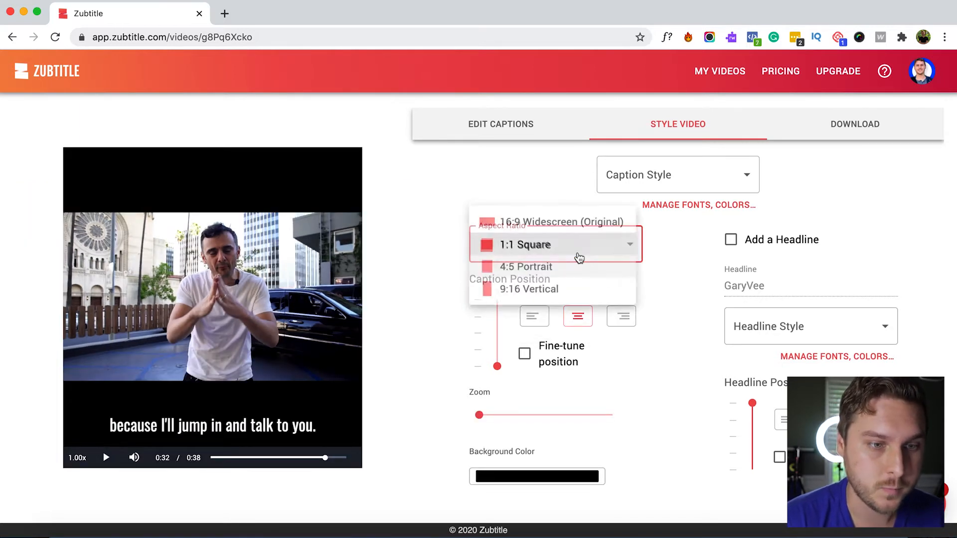
{"action": "left_click", "coordinate": [559, 275]}
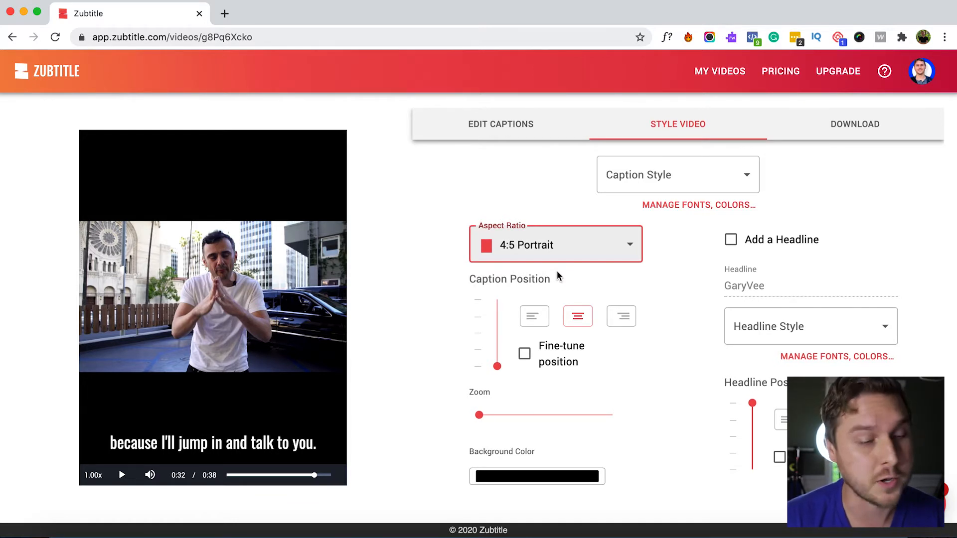
{"action": "left_click", "coordinate": [592, 251]}
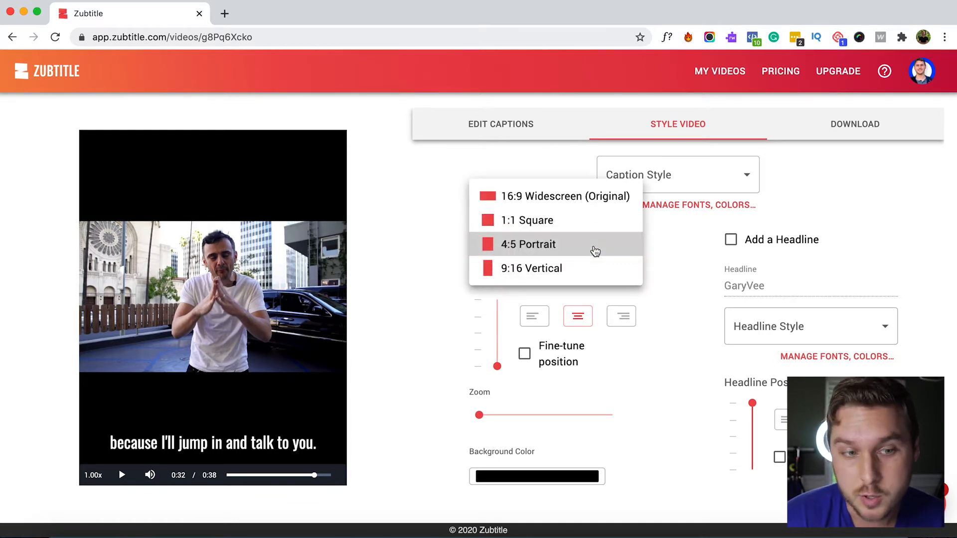
{"action": "left_click", "coordinate": [531, 271]}
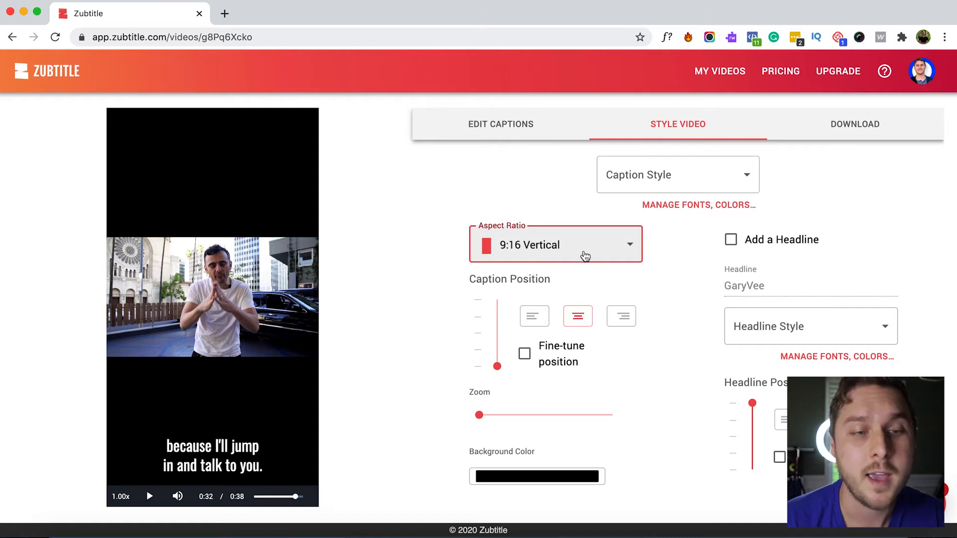
{"action": "left_click", "coordinate": [588, 254]}
{"action": "left_click", "coordinate": [561, 198]}
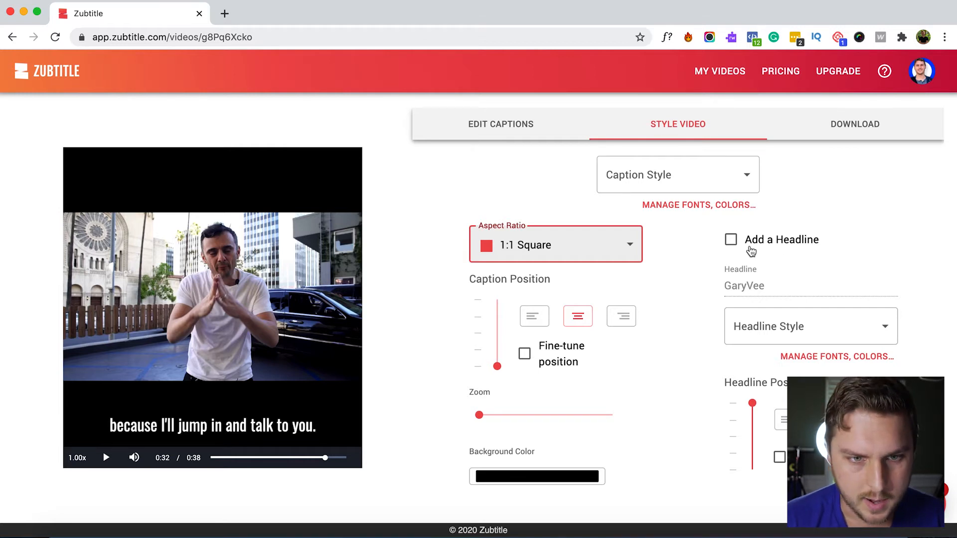
{"action": "left_click", "coordinate": [731, 240]}
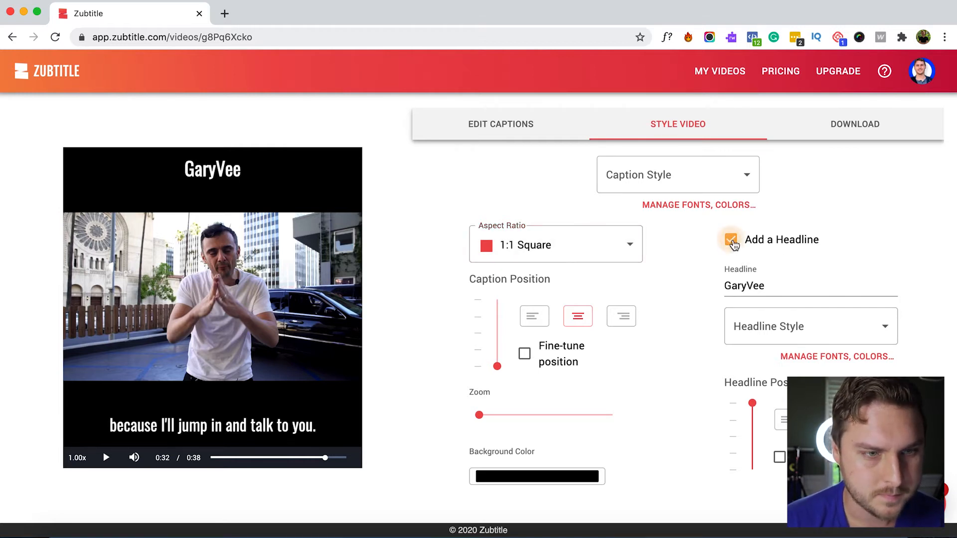
{"action": "double_click", "coordinate": [728, 285]}
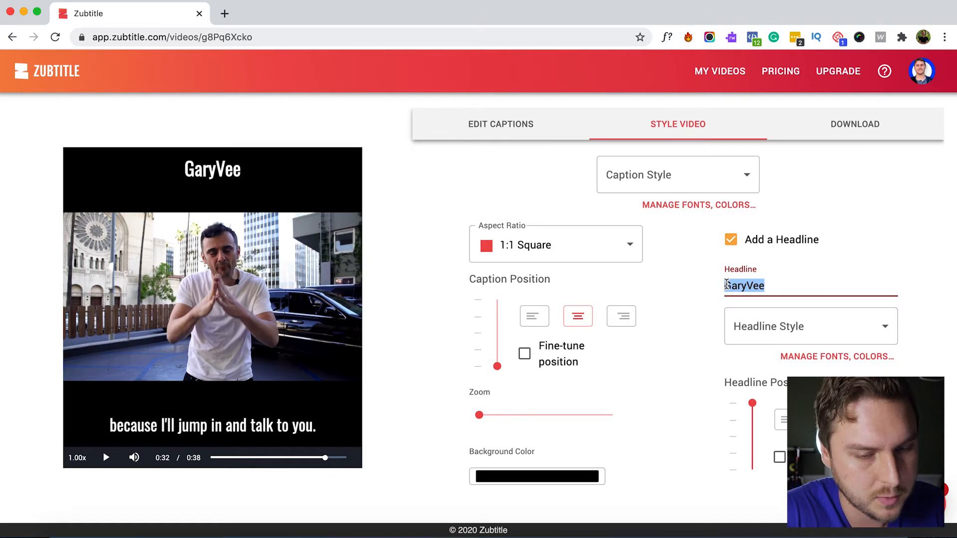
{"action": "type", "text": "HOW TO MAKE "}
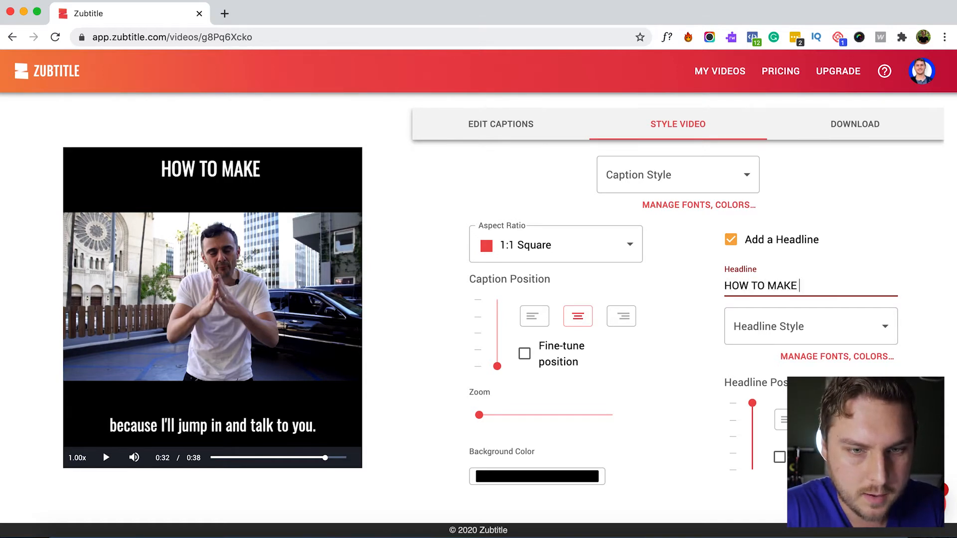
{"action": "type", "text": "VIDEOS LIKE "}
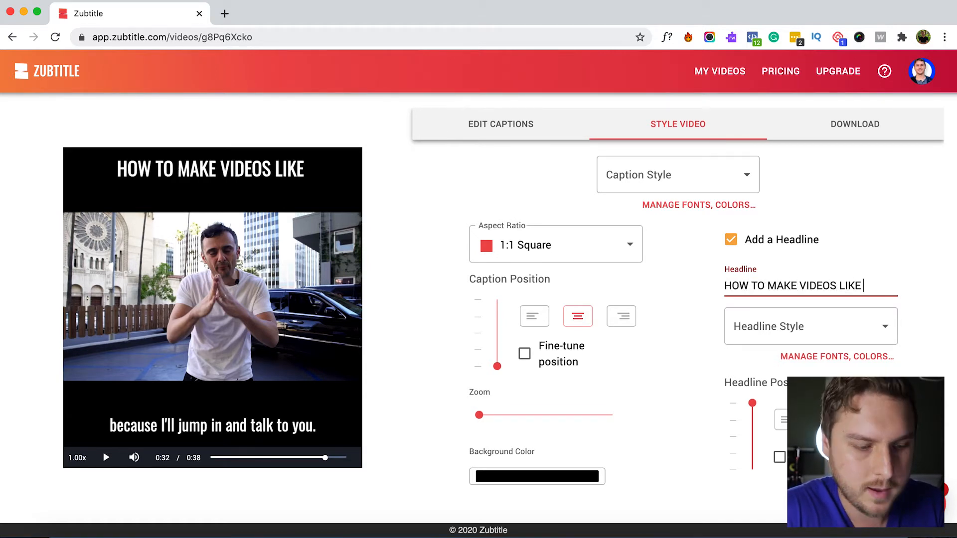
{"action": "type", "text": "@GARY"}
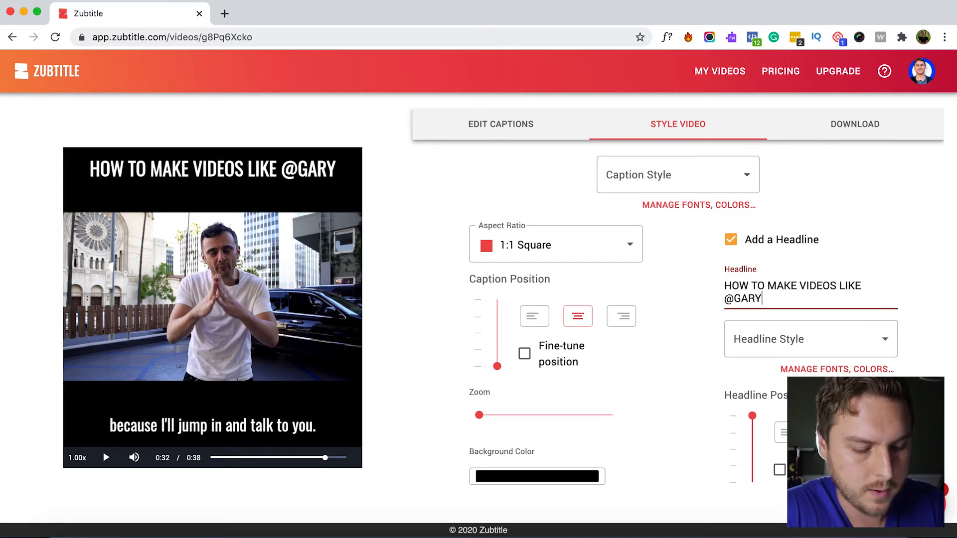
{"action": "type", "text": "VEE"}
{"action": "left_click", "coordinate": [839, 286]}
{"action": "key", "text": "Return"}
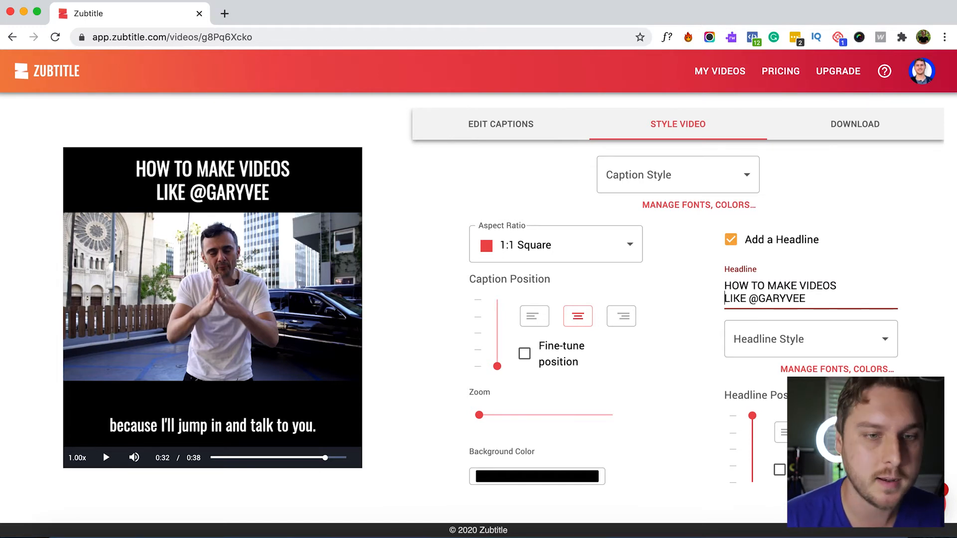
Set the caption style to "2. Minimal - Captions" and the headline style to "2. Minimal - Headline".
{"action": "left_click", "coordinate": [749, 181]}
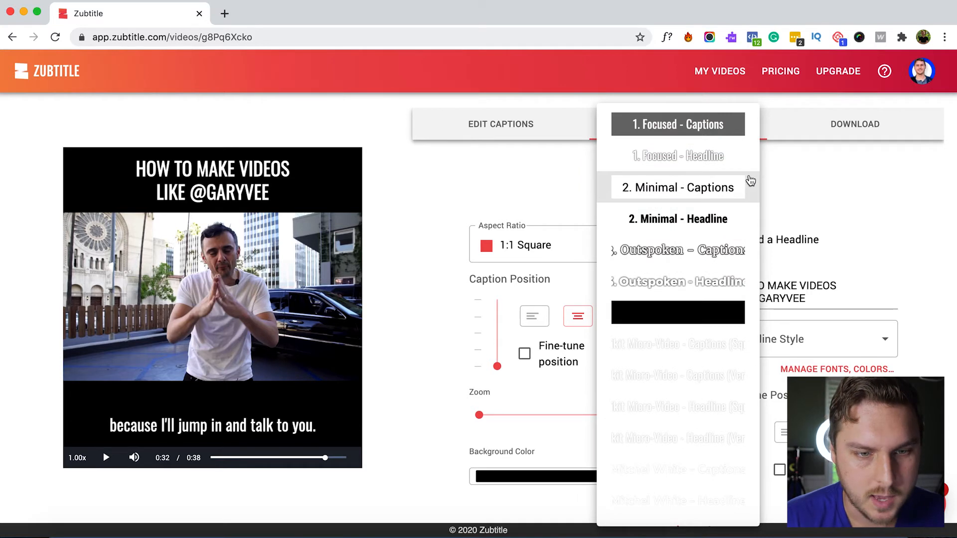
{"action": "scroll", "coordinate": [697, 221], "scroll_direction": "down", "scroll_amount": 1}
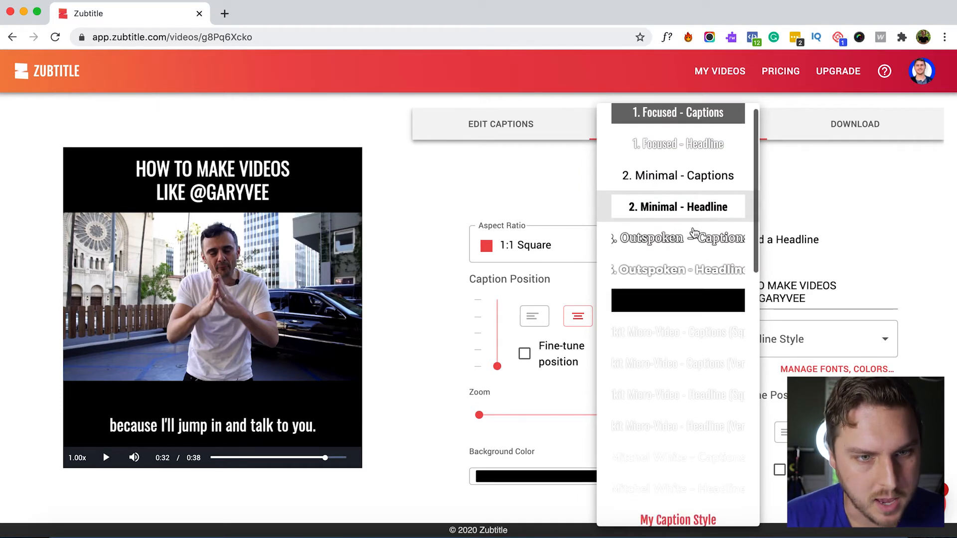
{"action": "left_click", "coordinate": [702, 174]}
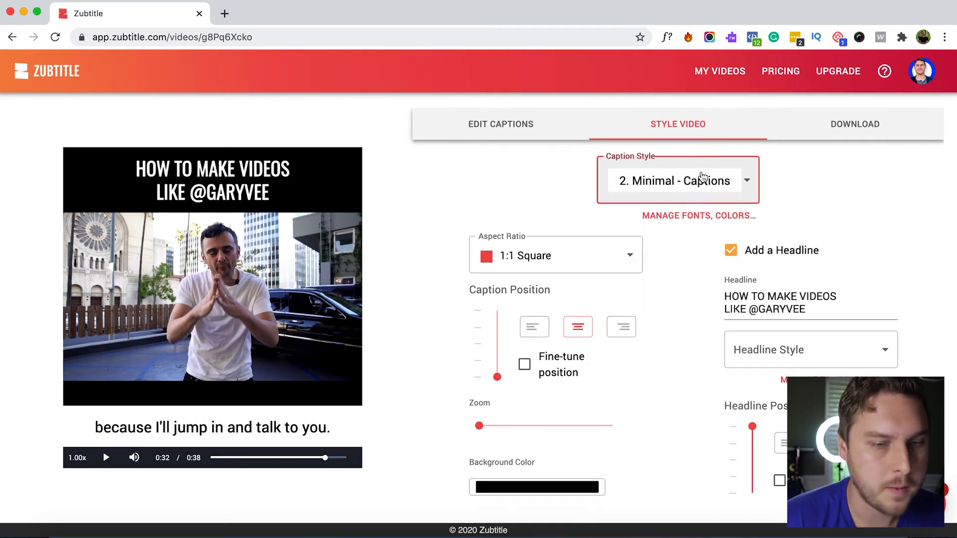
{"action": "left_click", "coordinate": [807, 357]}
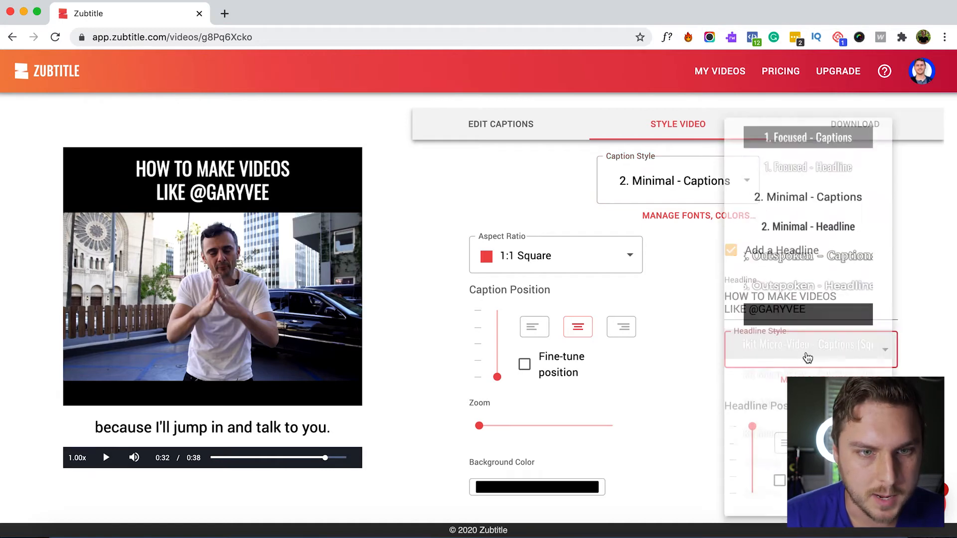
{"action": "left_click", "coordinate": [814, 219]}
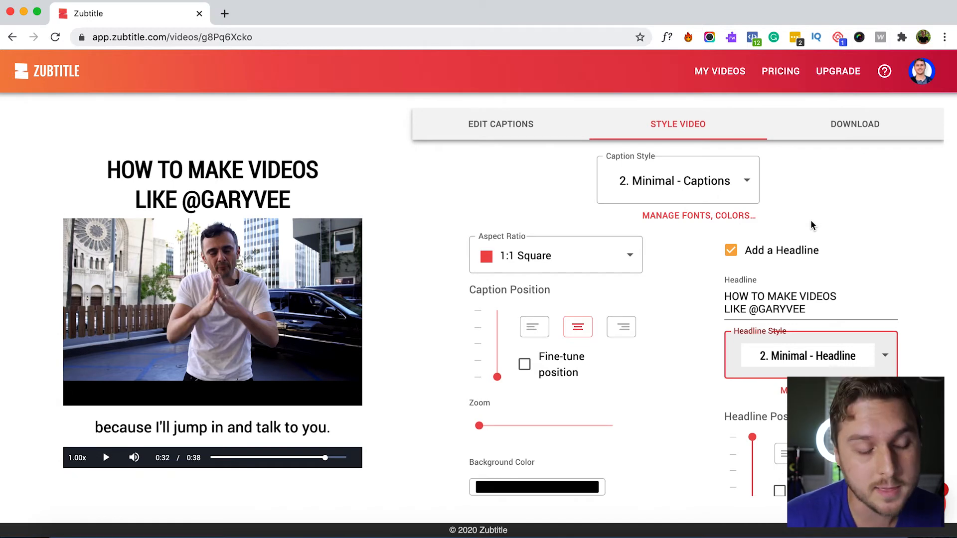
Set the video's background color to white (FFFFFF), and fine-tune the caption position to sit slightly higher.
{"action": "left_click", "coordinate": [559, 487]}
{"action": "left_click", "coordinate": [586, 464]}
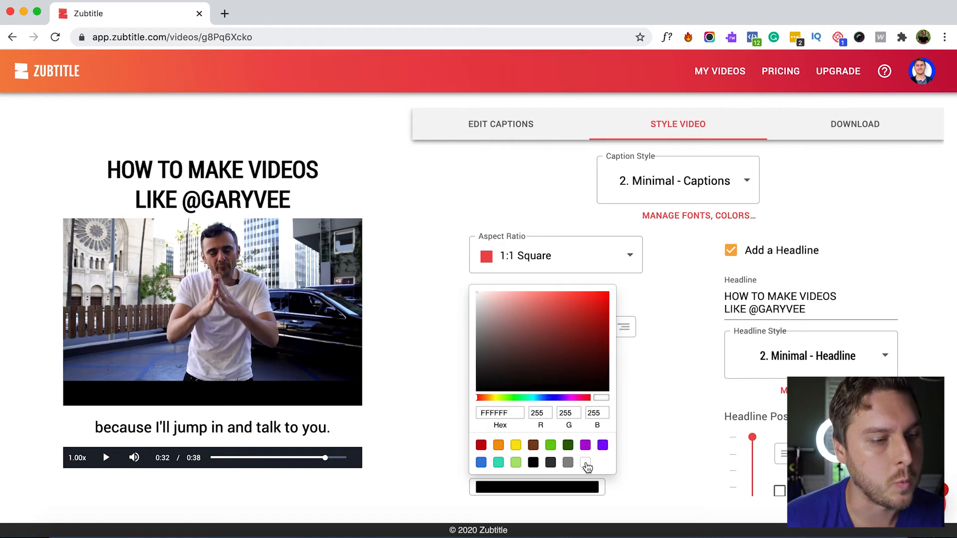
{"action": "left_click", "coordinate": [651, 420]}
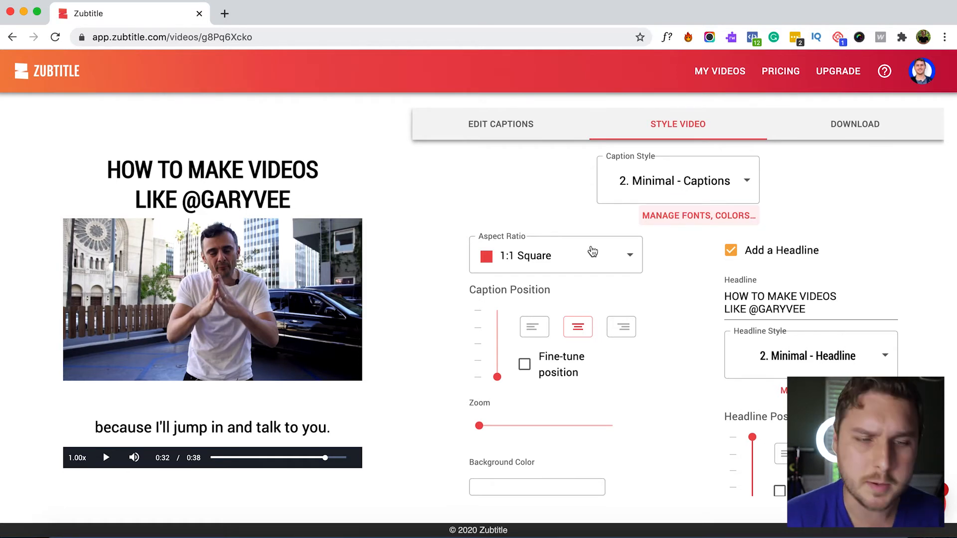
{"action": "mouse_move", "coordinate": [497, 377]}
{"action": "left_mouse_down"}
{"action": "mouse_move", "coordinate": [498, 350]}
{"action": "mouse_move", "coordinate": [497, 374]}
{"action": "left_mouse_up"}
{"action": "left_click", "coordinate": [525, 365]}
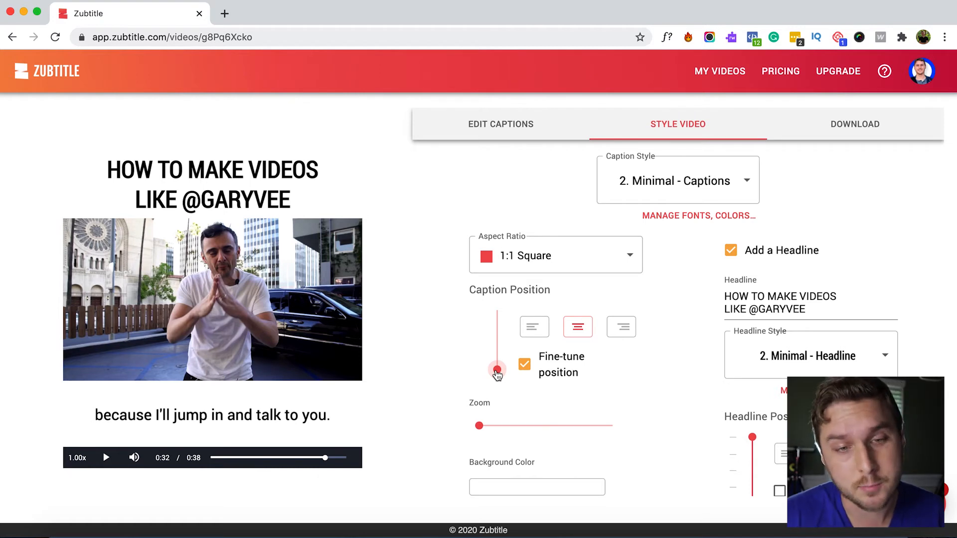
Add a progress bar with a dark red foreground and a fully transparent background.
{"action": "scroll", "coordinate": [650, 358], "scroll_direction": "down", "scroll_amount": 5}
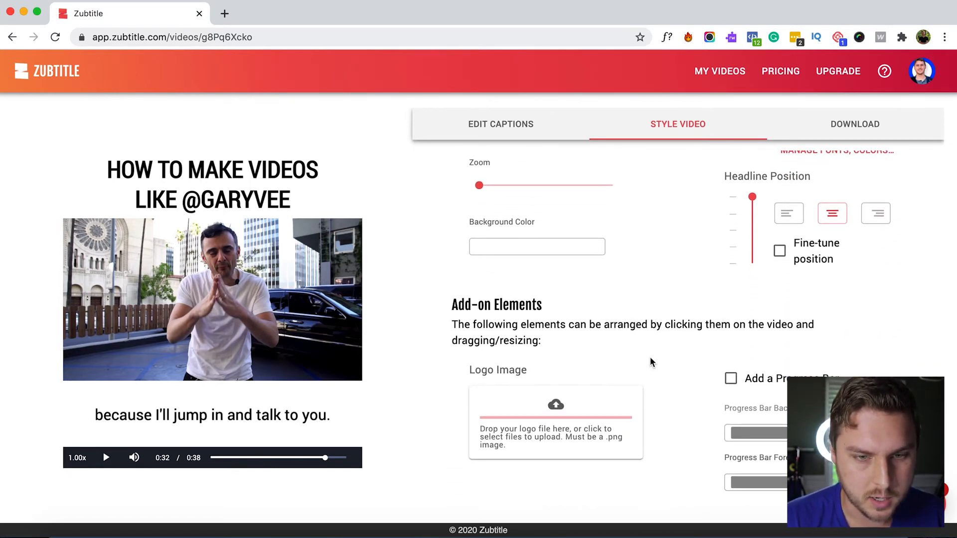
{"action": "left_click", "coordinate": [731, 379]}
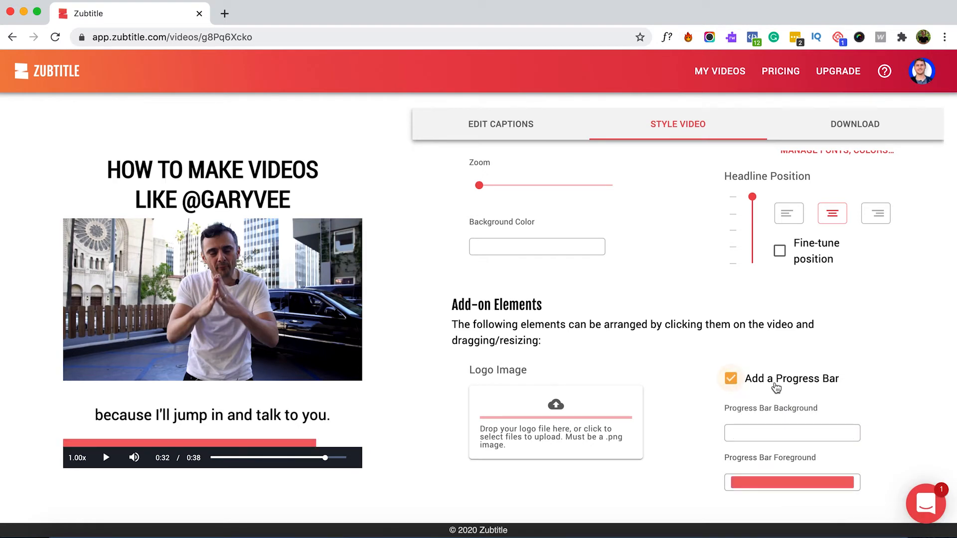
{"action": "left_click", "coordinate": [773, 484]}
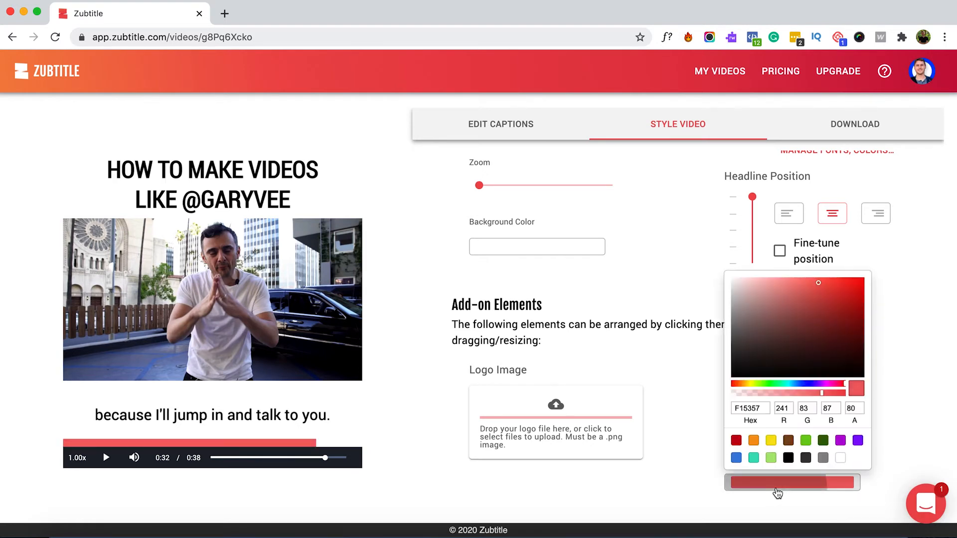
{"action": "left_click", "coordinate": [736, 441]}
{"action": "left_click", "coordinate": [682, 425]}
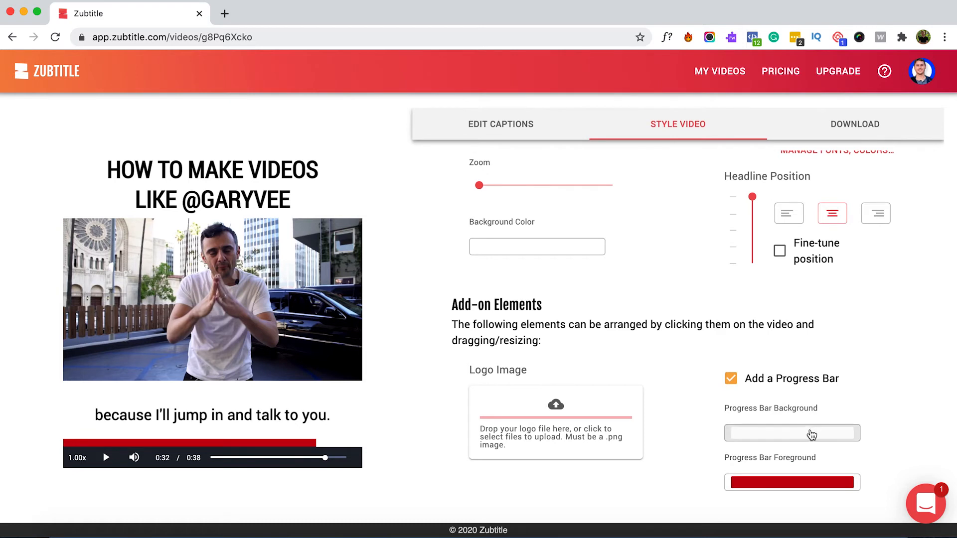
{"action": "left_click", "coordinate": [806, 437]}
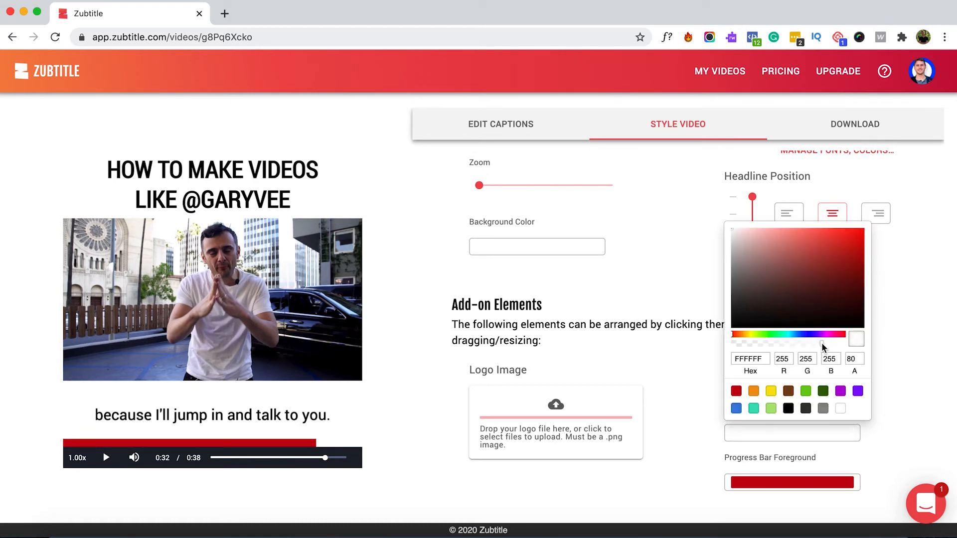
{"action": "left_click_drag", "start_coordinate": [818, 343], "coordinate": [716, 339]}
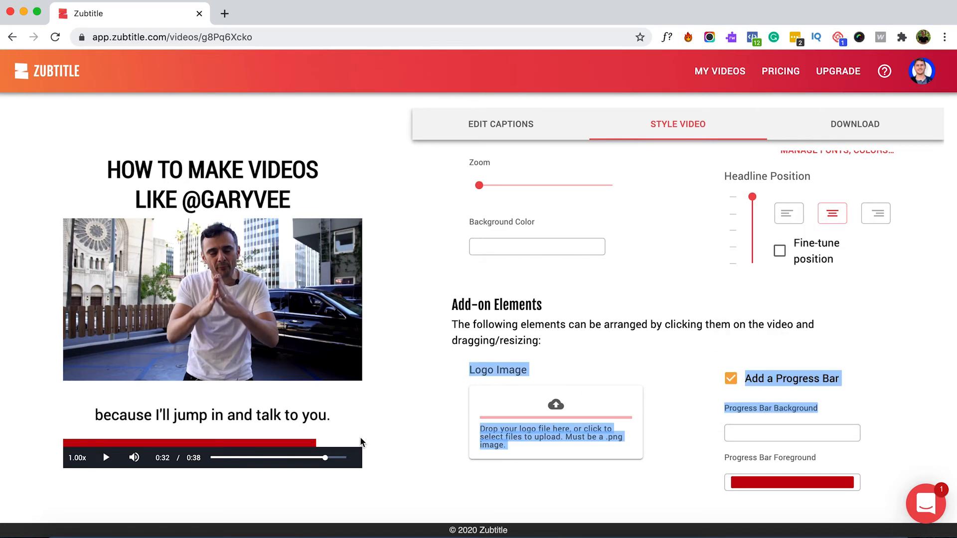
Move and resize the progress bar on the preview into a thin strip along the lower edge of the footage.
{"action": "left_click", "coordinate": [285, 445]}
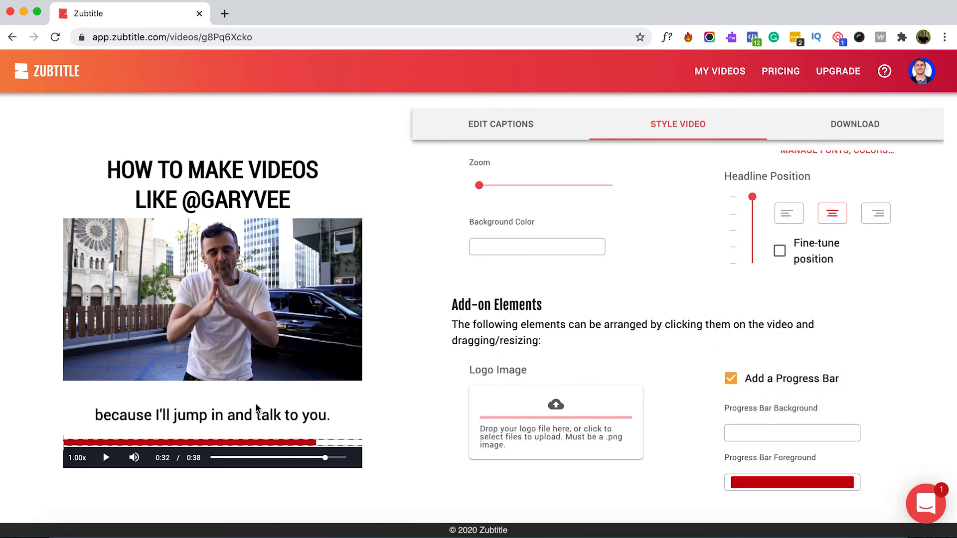
{"action": "left_click_drag", "start_coordinate": [242, 439], "coordinate": [243, 376]}
{"action": "left_click_drag", "start_coordinate": [243, 418], "coordinate": [243, 358]}
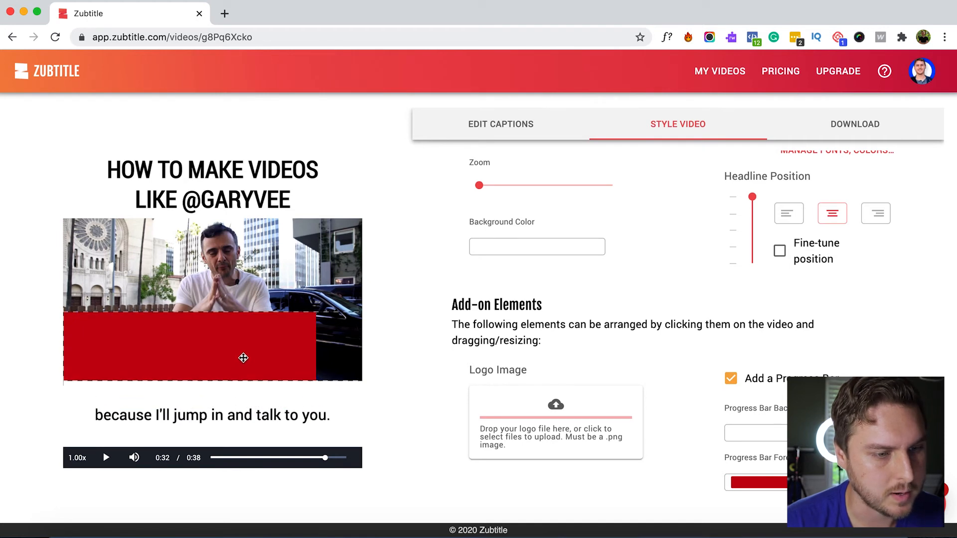
{"action": "left_click_drag", "start_coordinate": [197, 312], "coordinate": [200, 372]}
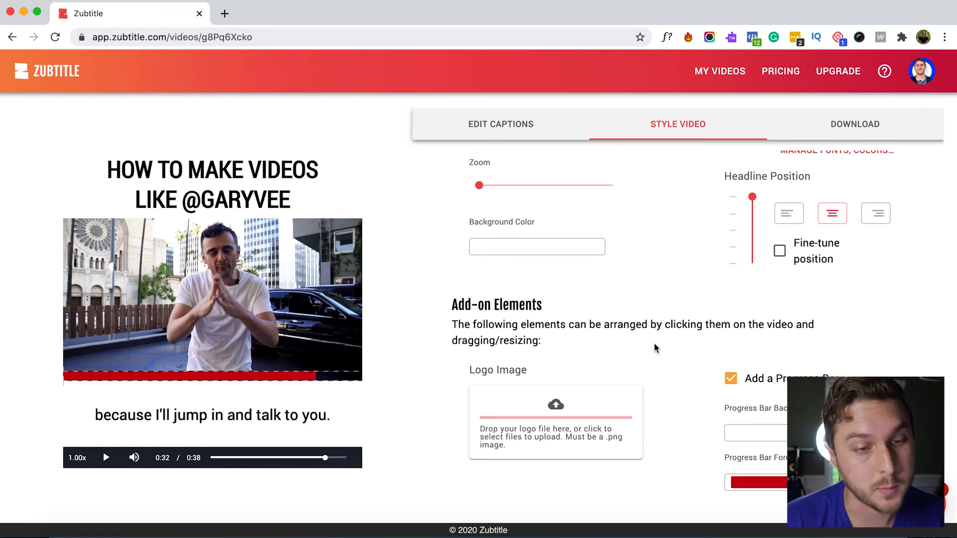
{"action": "left_click", "coordinate": [660, 385]}
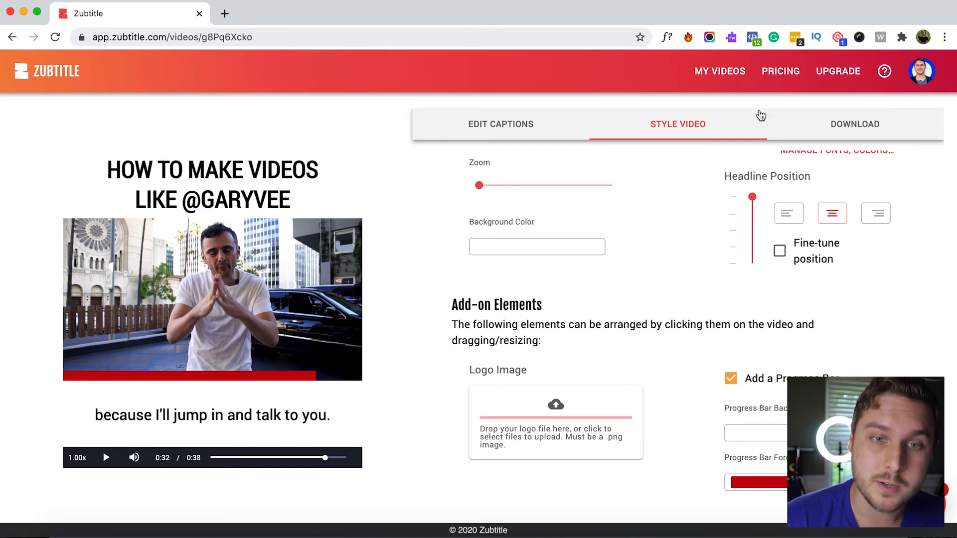
Render the finished captioned video for download.
{"action": "left_click", "coordinate": [877, 128]}
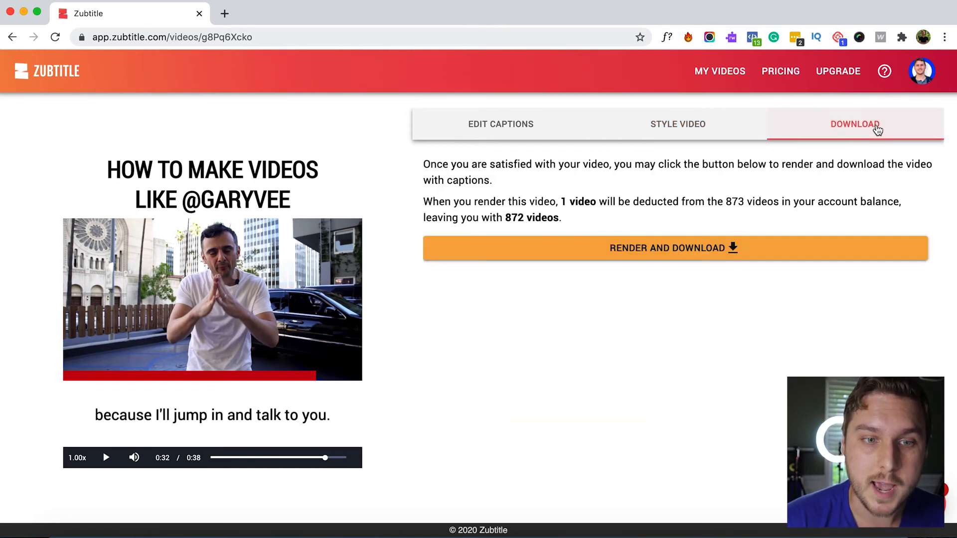
{"action": "left_click", "coordinate": [695, 250]}
{"action": "left_click", "coordinate": [572, 331]}
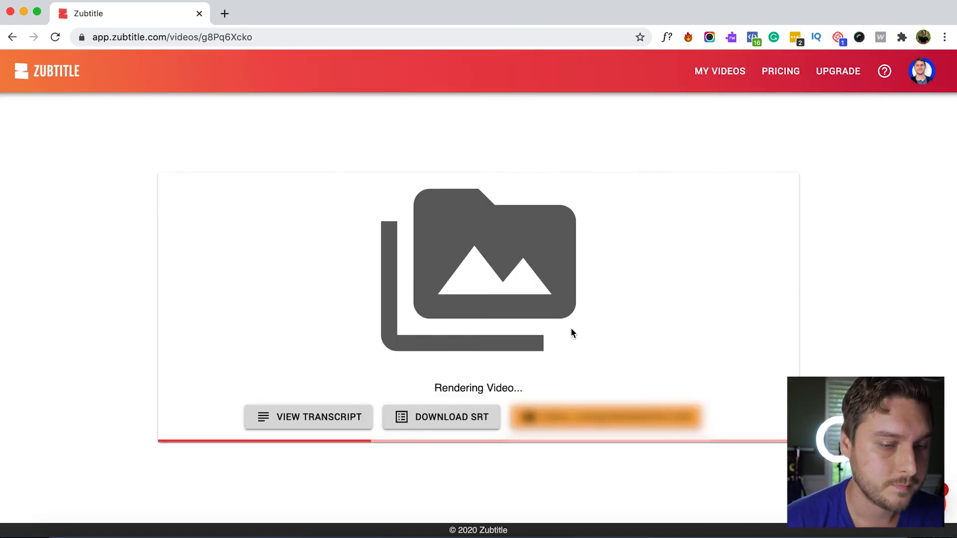